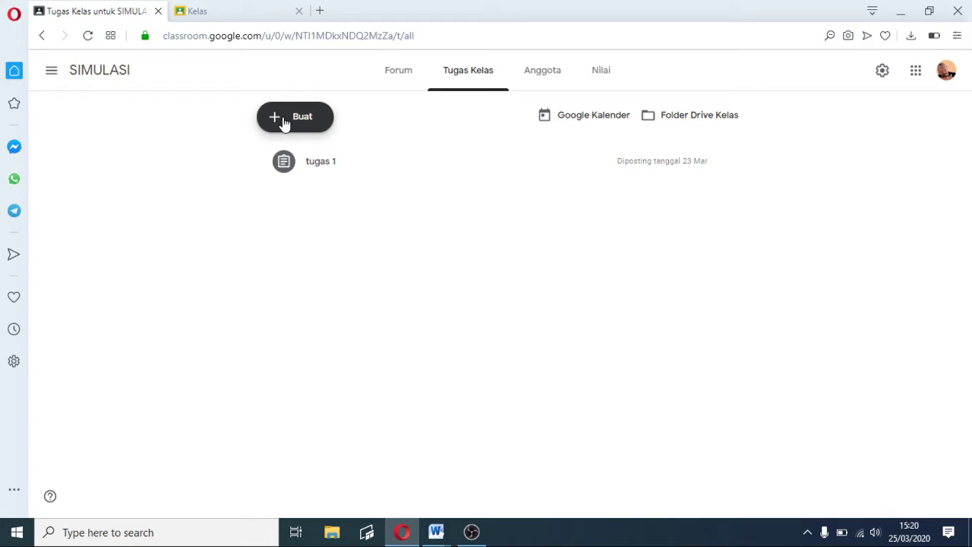
Create a new assignment (Tugas) in the SIMULASI class titled "kewaspadaan virus covid19"
{"action": "left_click", "coordinate": [284, 123]}
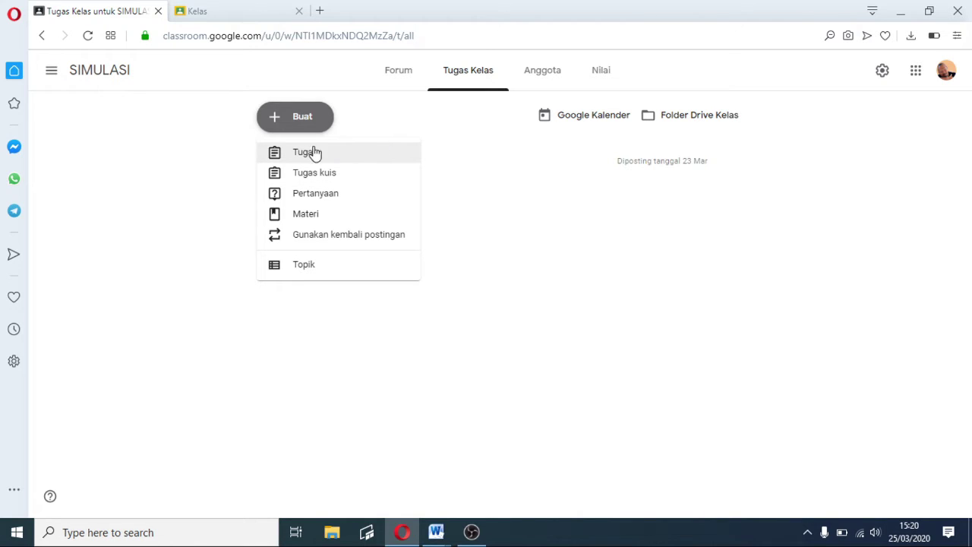
{"action": "left_click", "coordinate": [337, 156]}
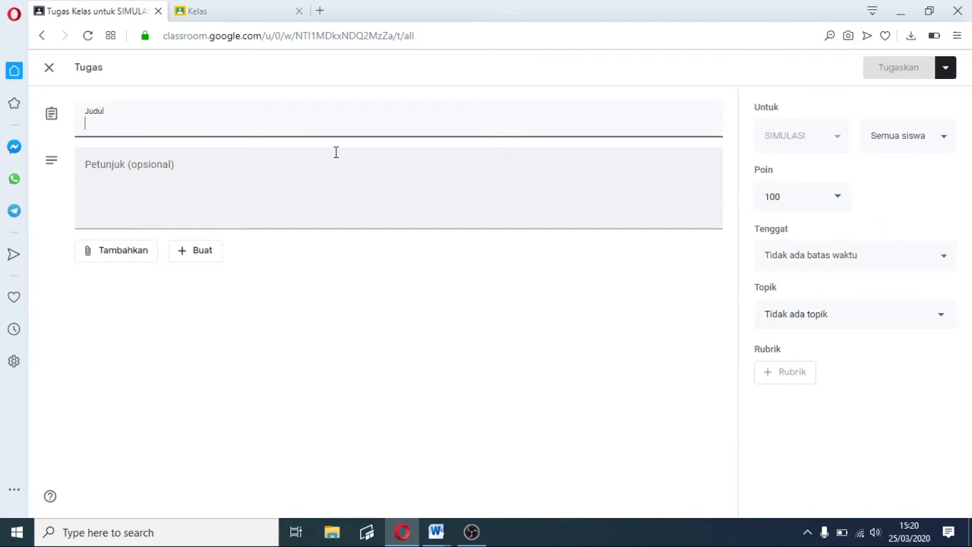
{"action": "type", "text": "kew"}
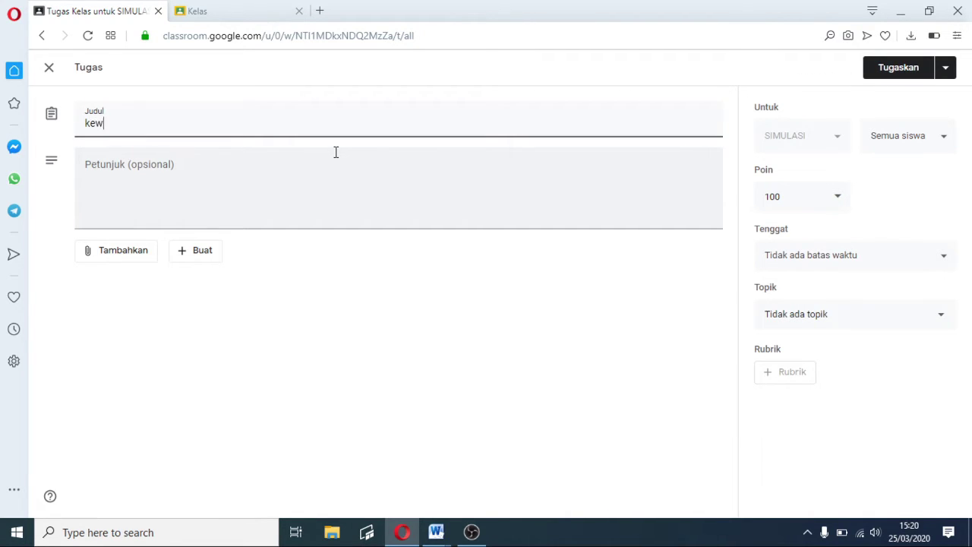
{"action": "type", "text": "aspadaan vi"}
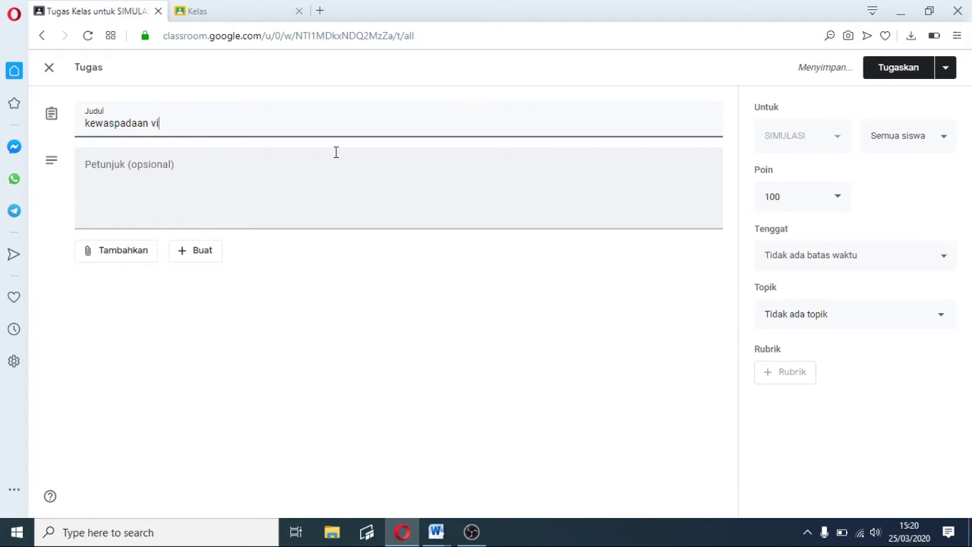
{"action": "type", "text": "rus "}
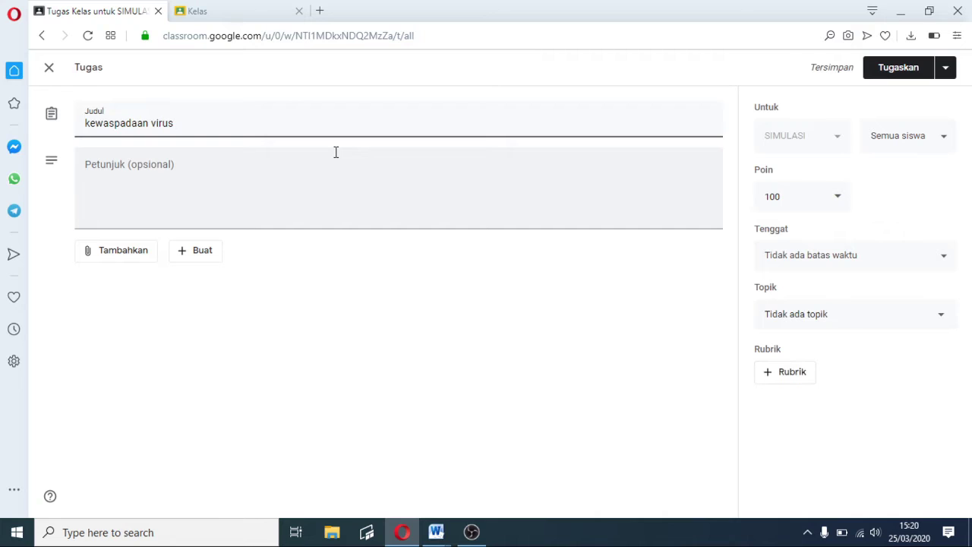
{"action": "type", "text": "covid19"}
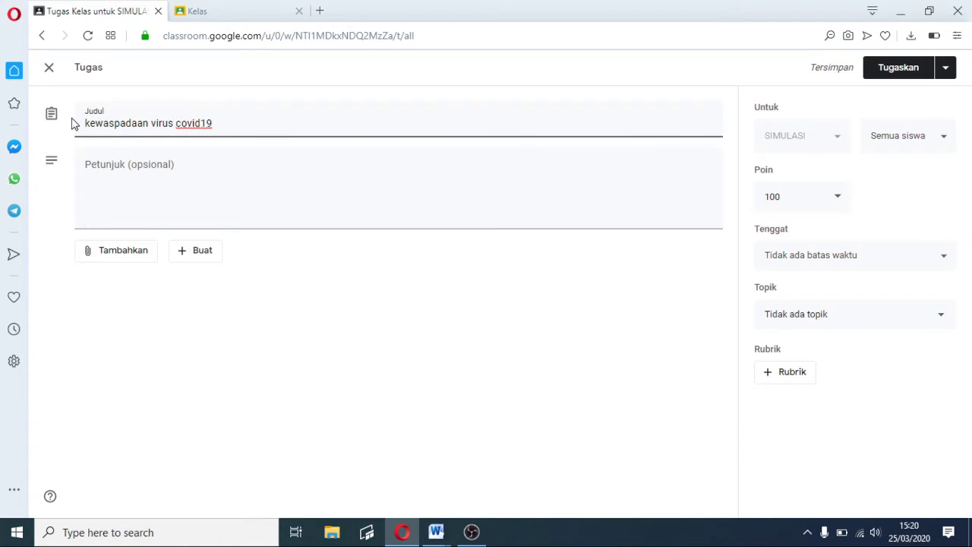
Enter the assignment instructions "anda diminta mebuatkan sebuah poster tentang kewaspadaan virus covid19"
{"action": "left_click", "coordinate": [101, 168]}
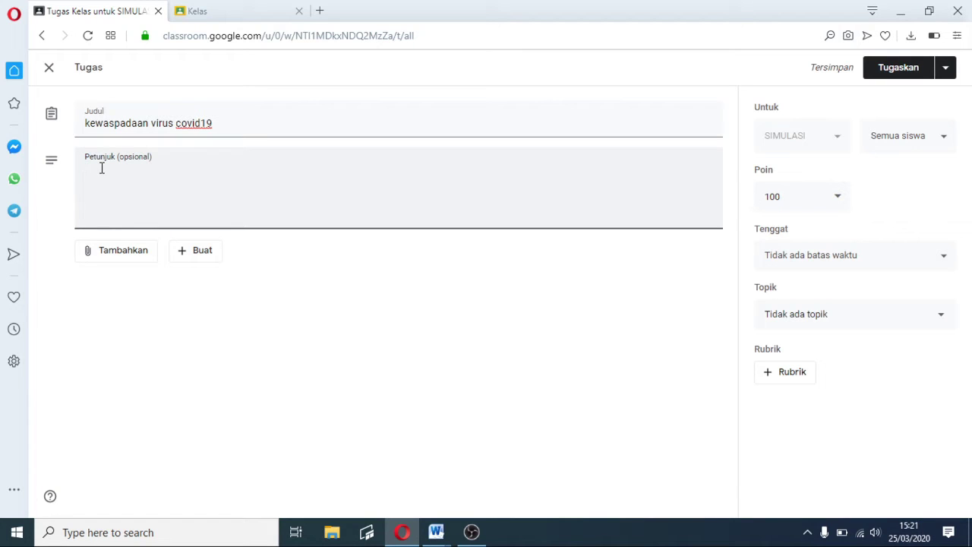
{"action": "type", "text": "anda diminta mebuatkan s"}
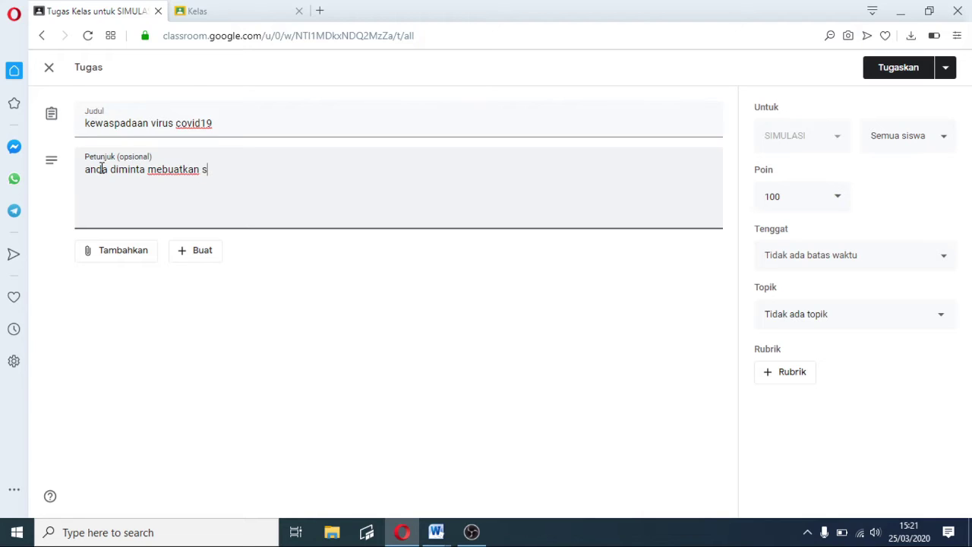
{"action": "type", "text": "ebuah poster tentan"}
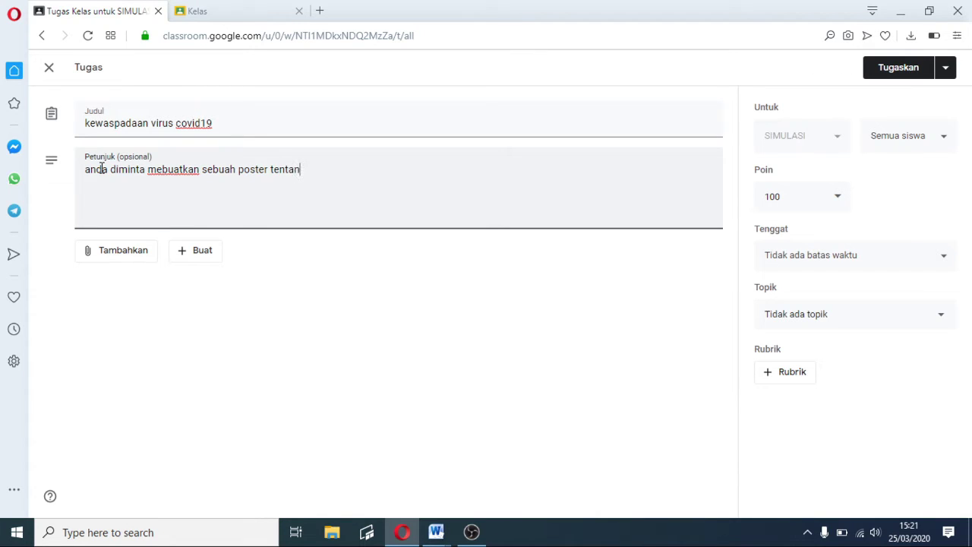
{"action": "type", "text": "g kewaspadaan virus c"}
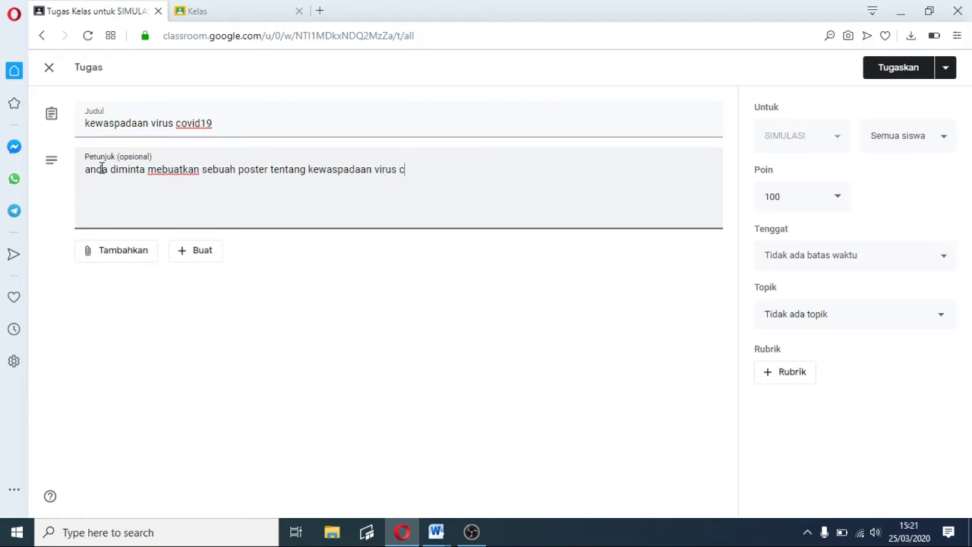
{"action": "type", "text": "ovid19"}
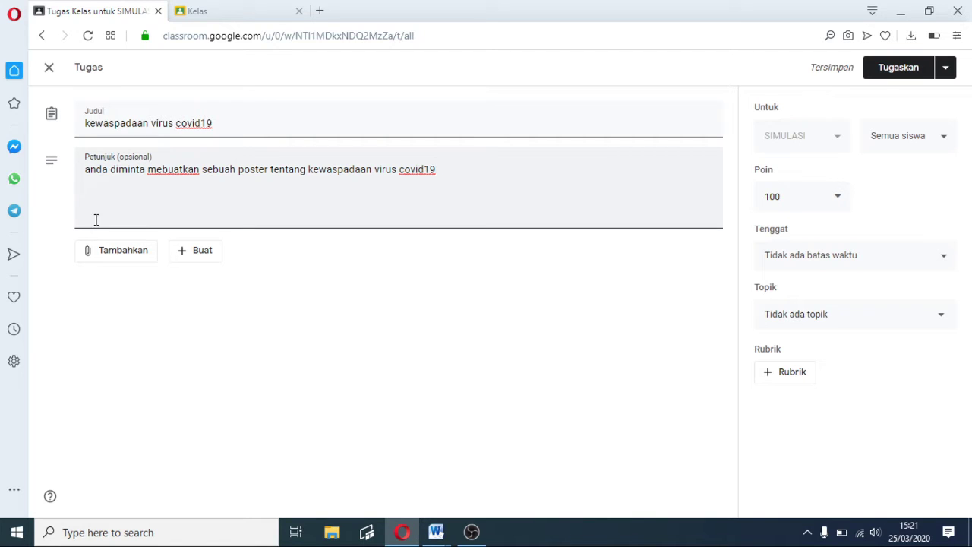
Search Google in a new browser tab for "poeter waspada covid19" and show the image results
{"action": "left_click", "coordinate": [111, 256]}
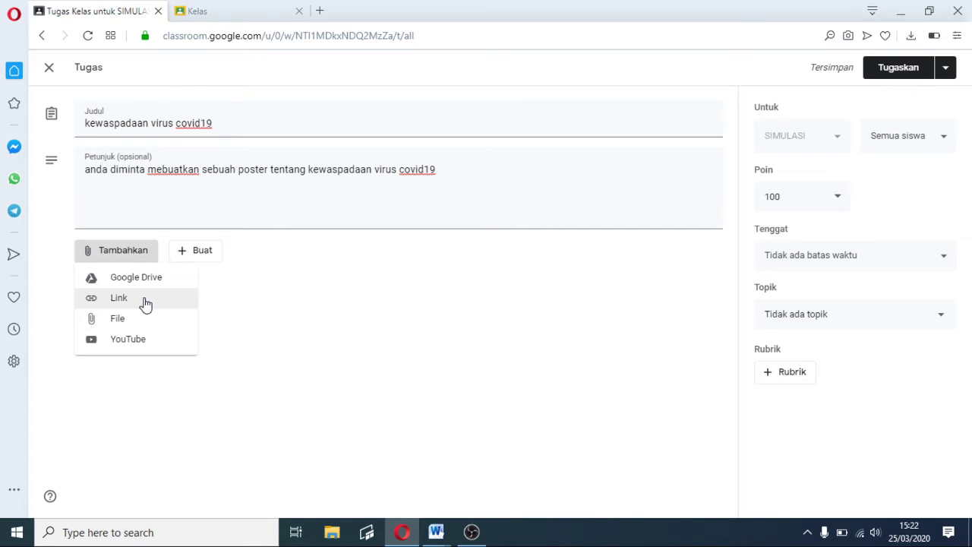
{"action": "left_click", "coordinate": [321, 12]}
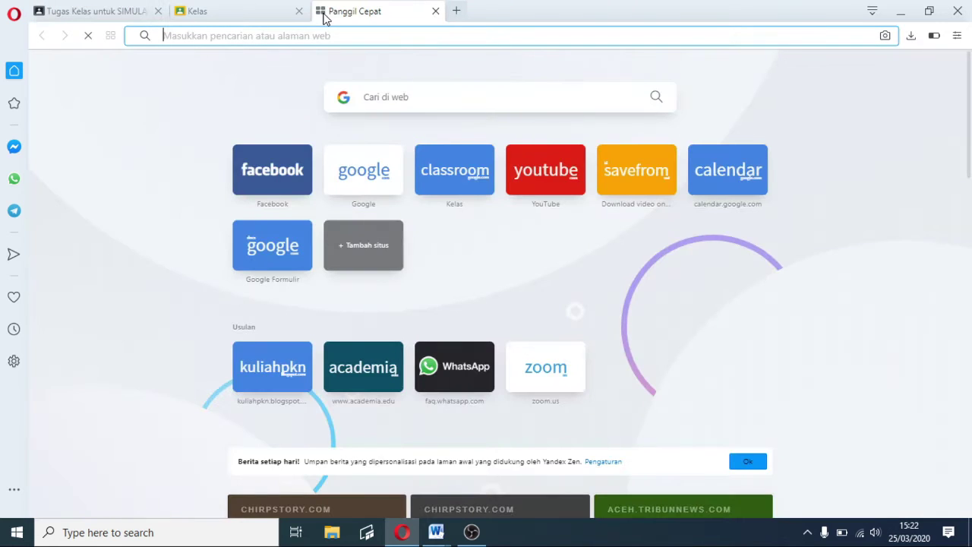
{"action": "left_click", "coordinate": [407, 97]}
{"action": "type", "text": "po"}
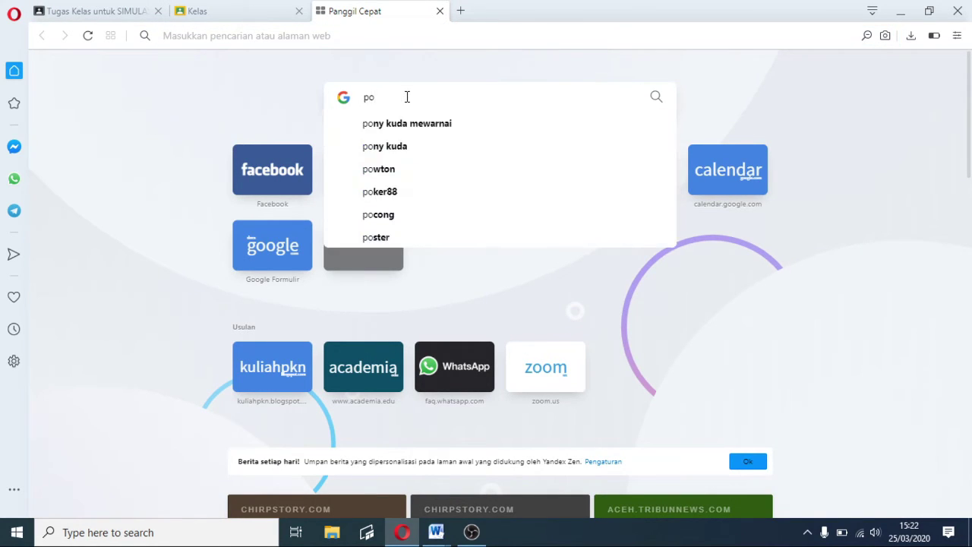
{"action": "type", "text": "eter w"}
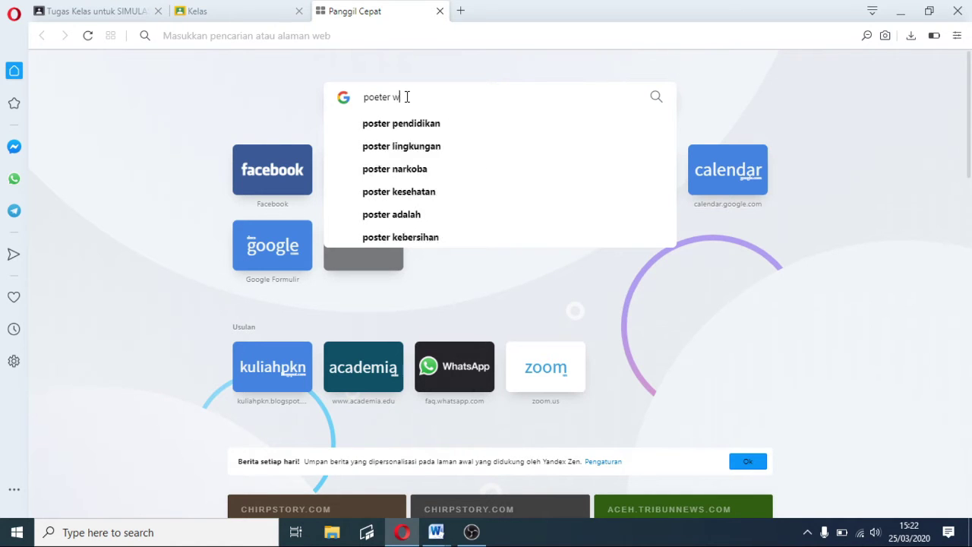
{"action": "type", "text": "aspada covi"}
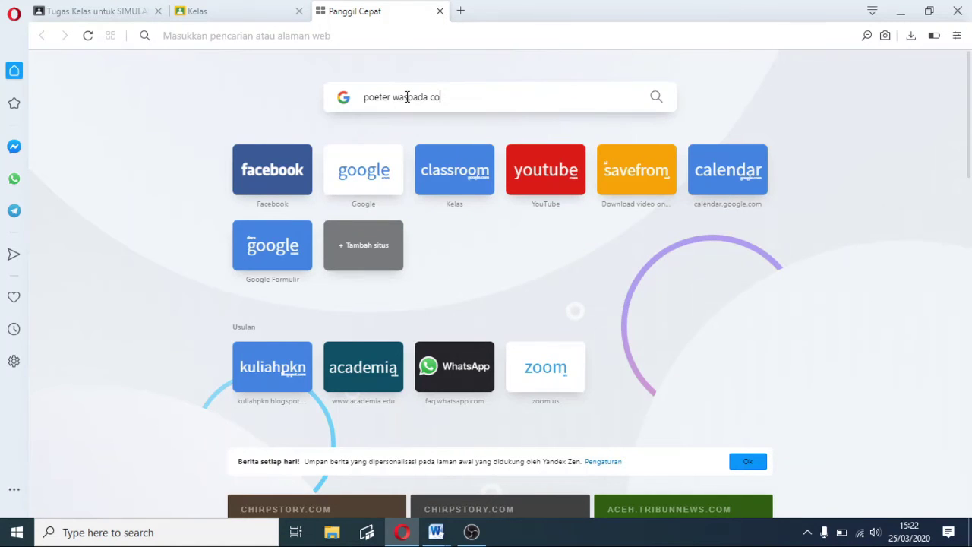
{"action": "type", "text": "d19"}
{"action": "key", "text": "Return"}
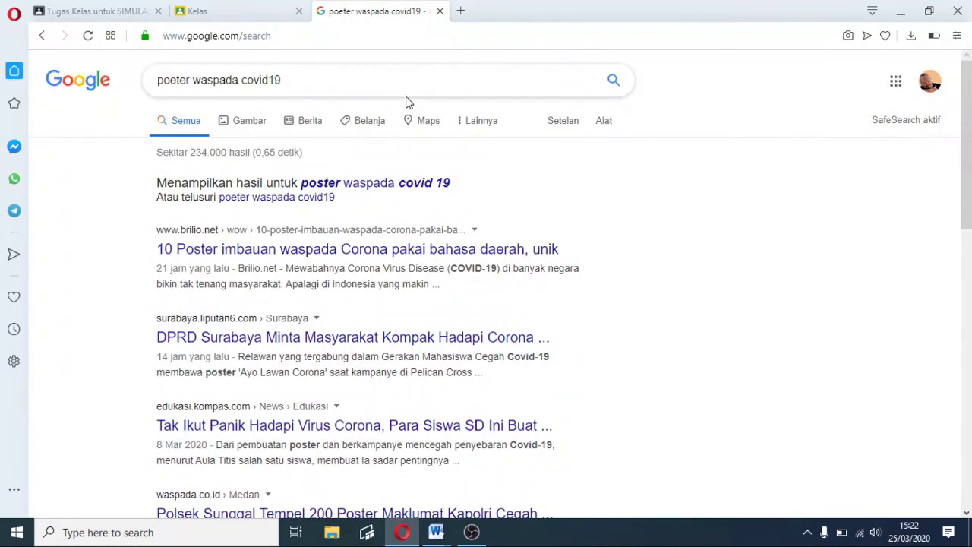
{"action": "left_click", "coordinate": [244, 130]}
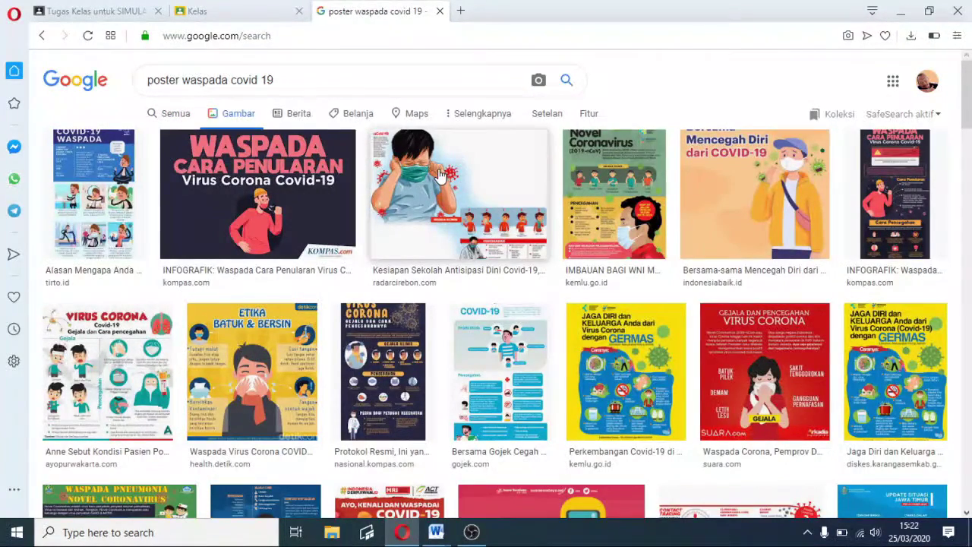
Open the tirto.id source page of the "COVID-19 WASPADA" poster and copy its web address
{"action": "left_click", "coordinate": [84, 224]}
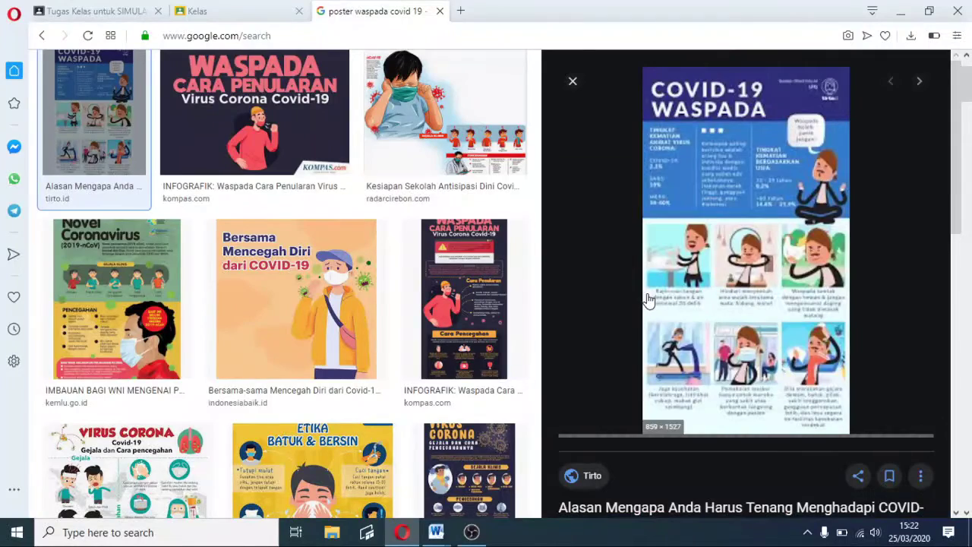
{"action": "left_click", "coordinate": [692, 352]}
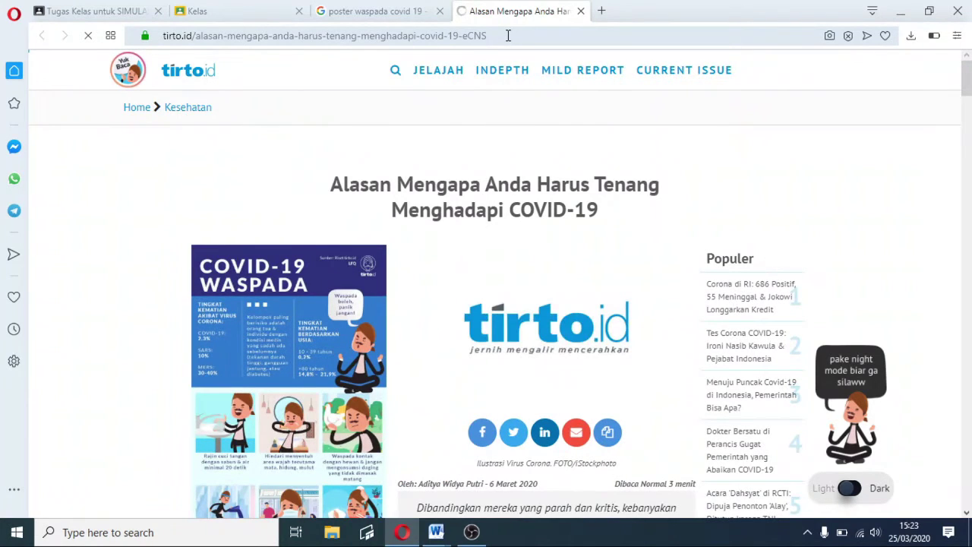
{"action": "left_click", "coordinate": [508, 35]}
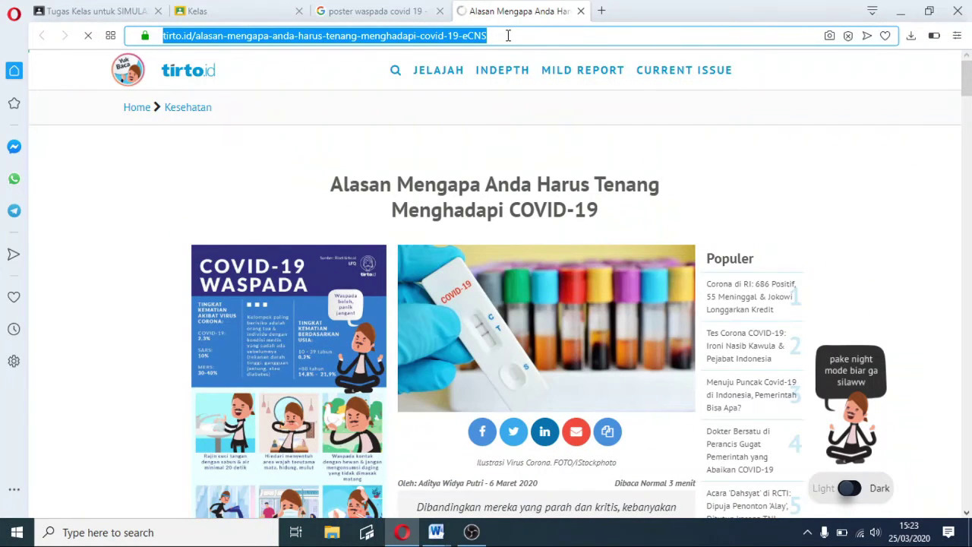
Return to the assignment draft and attach the copied tirto.id article address as a link
{"action": "left_click", "coordinate": [260, 15]}
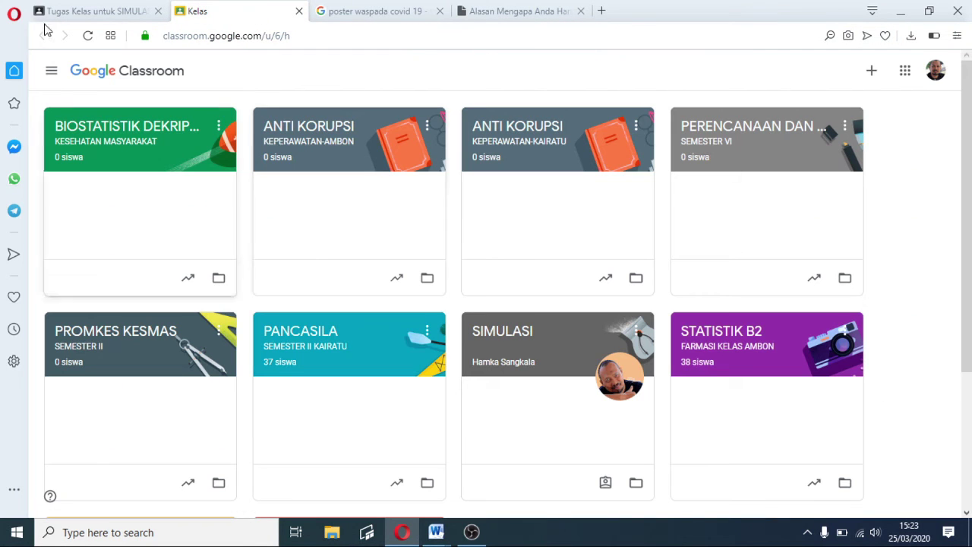
{"action": "left_click", "coordinate": [79, 12]}
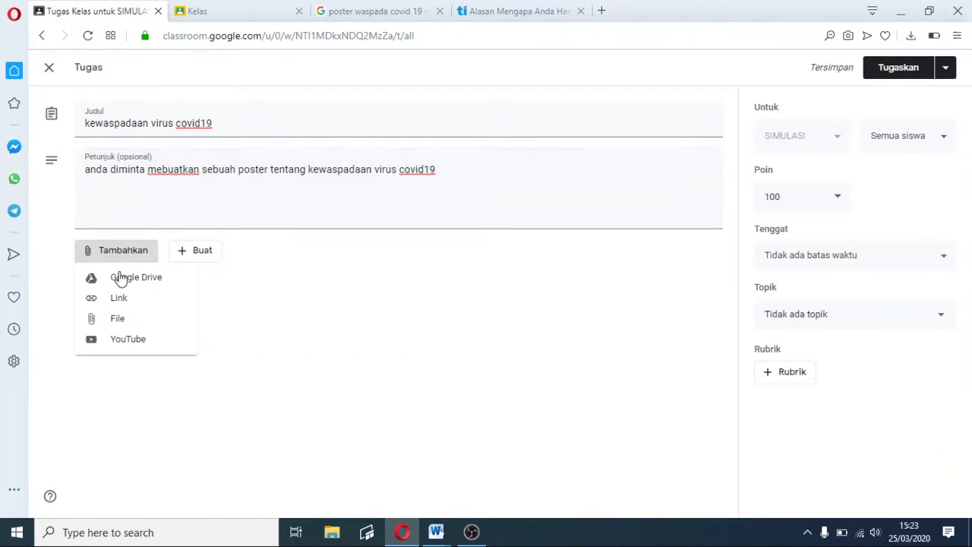
{"action": "left_click", "coordinate": [134, 299]}
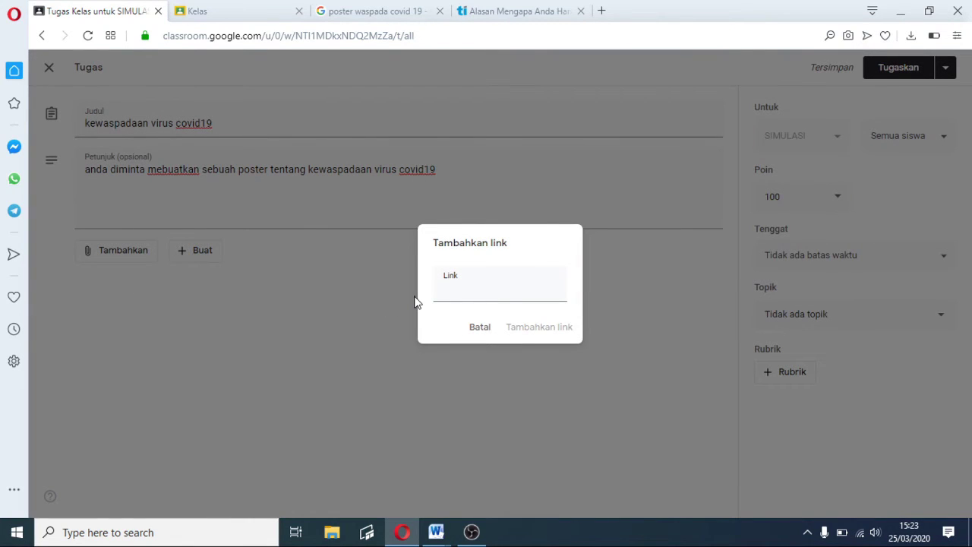
{"action": "key", "text": "ctrl+v"}
{"action": "left_click", "coordinate": [539, 328]}
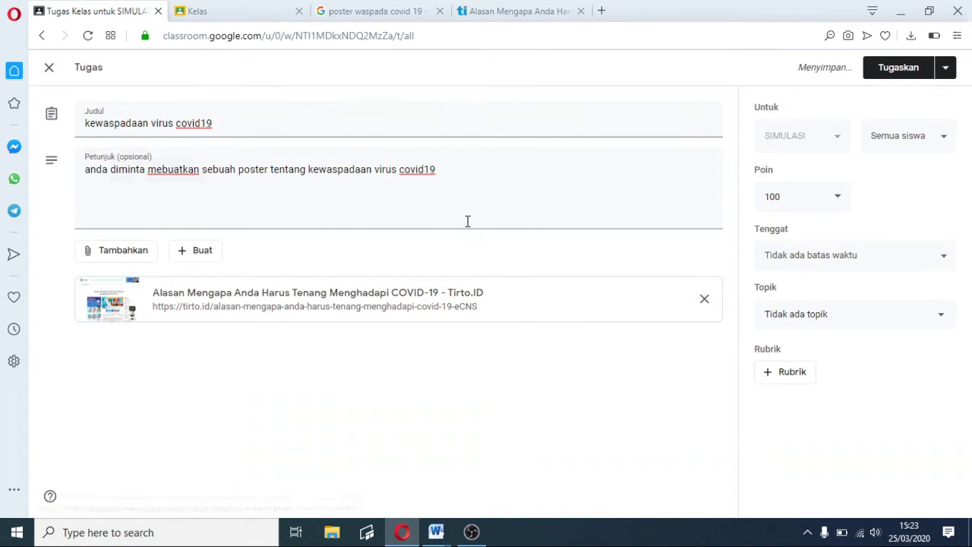
Extend the end of the assignment instructions with ", seperti contoh link di bawah ini"
{"action": "left_click", "coordinate": [438, 174]}
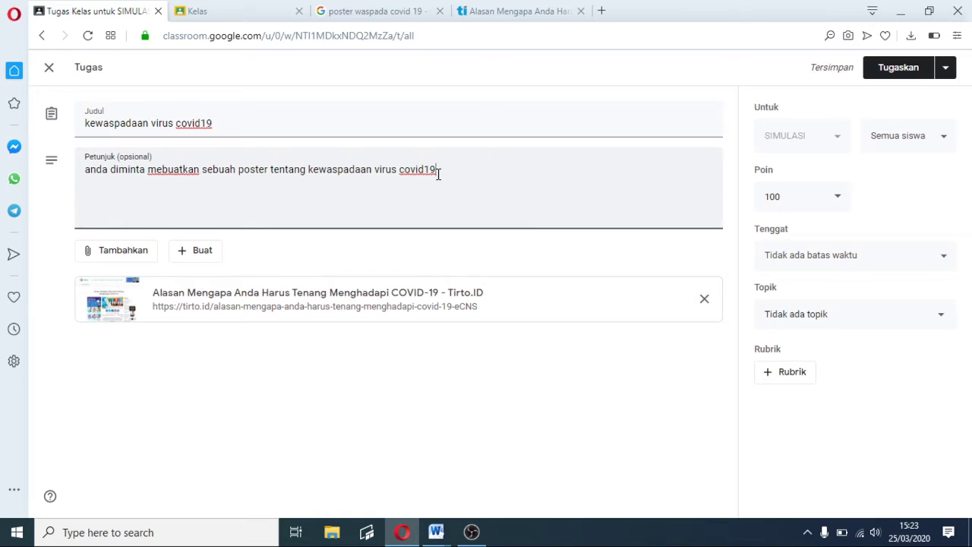
{"action": "type", "text": "seperti contoh link di baw"}
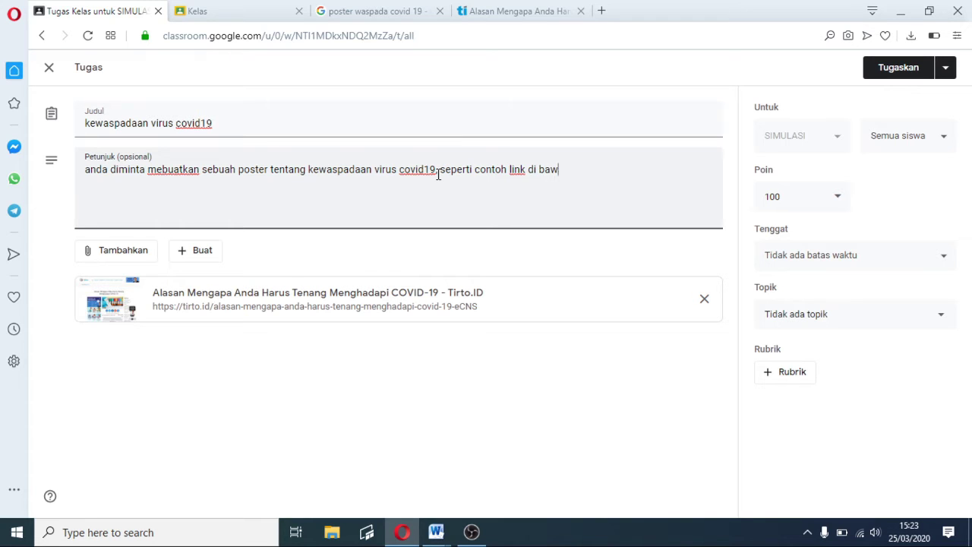
{"action": "type", "text": "ah ini"}
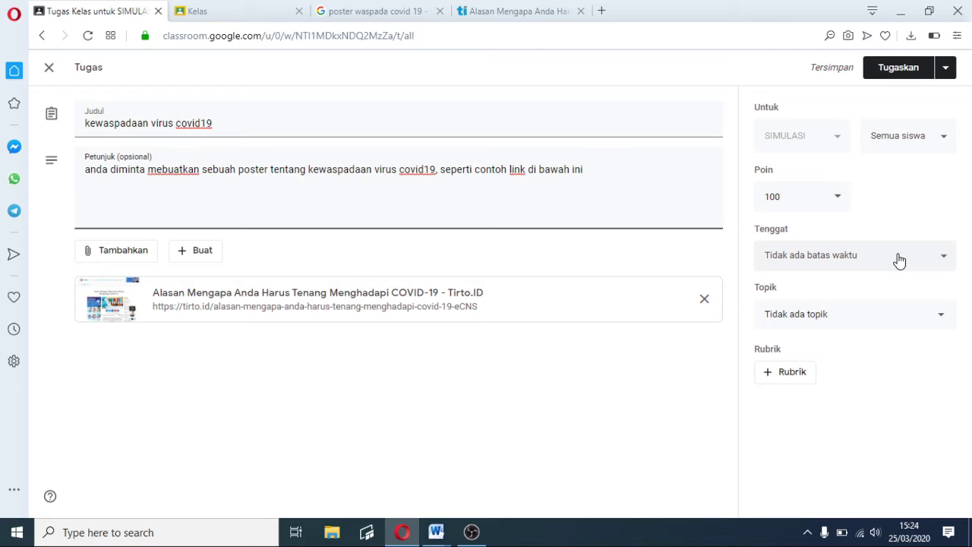
Set the assignment's due date to 31 Mar 2020 with the time 23.59
{"action": "left_click", "coordinate": [946, 258]}
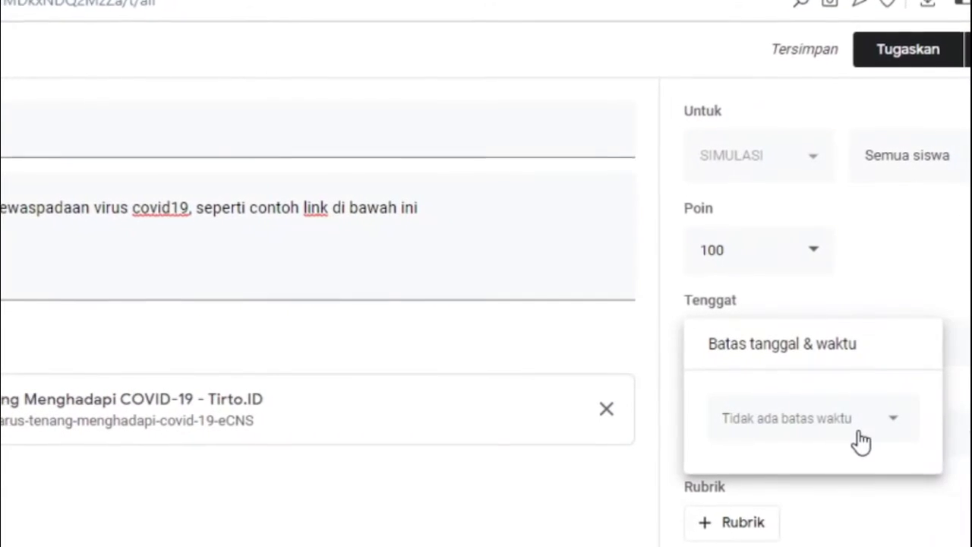
{"action": "left_click", "coordinate": [860, 439]}
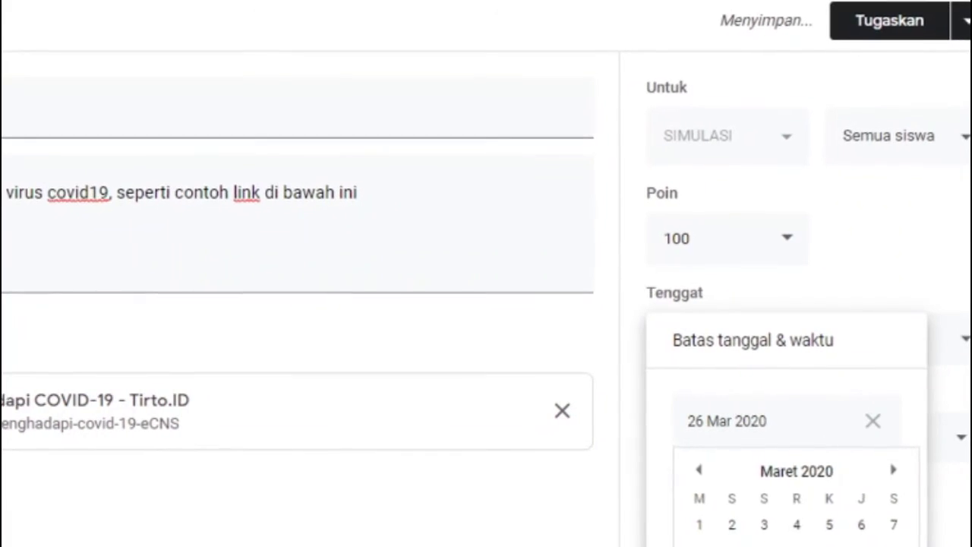
{"action": "left_click", "coordinate": [763, 546]}
{"action": "left_click", "coordinate": [766, 494]}
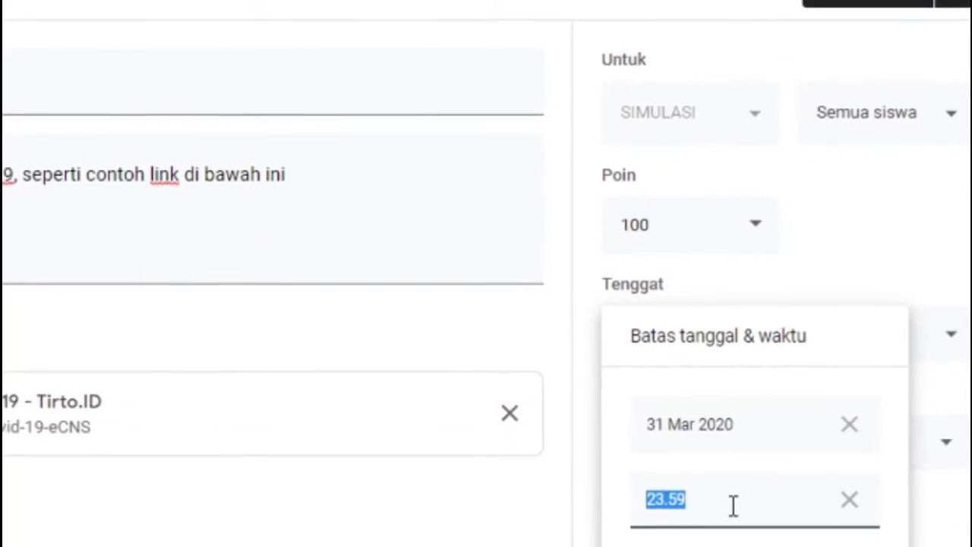
{"action": "left_click", "coordinate": [737, 545]}
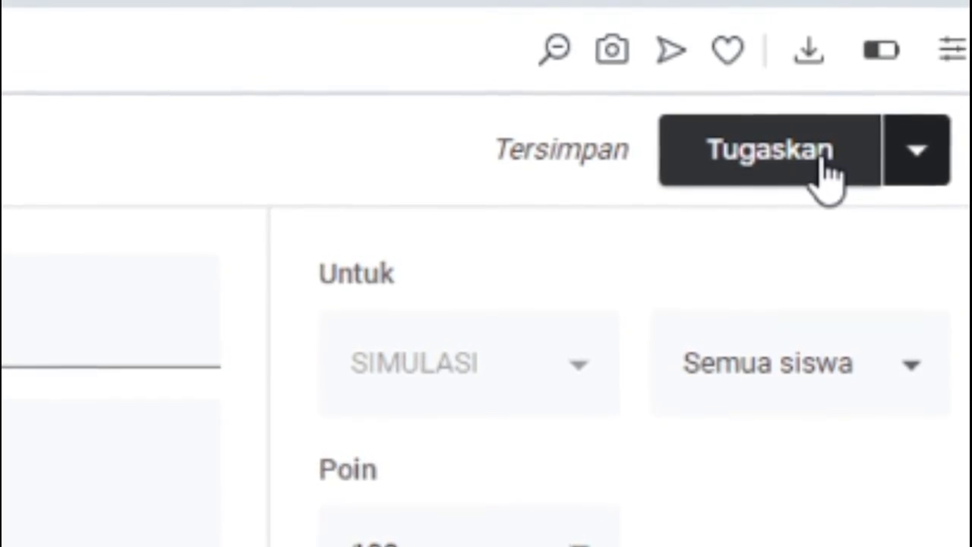
Schedule the assignment for posting on 26 Mar 2020 at 18.31
{"action": "left_click", "coordinate": [914, 161]}
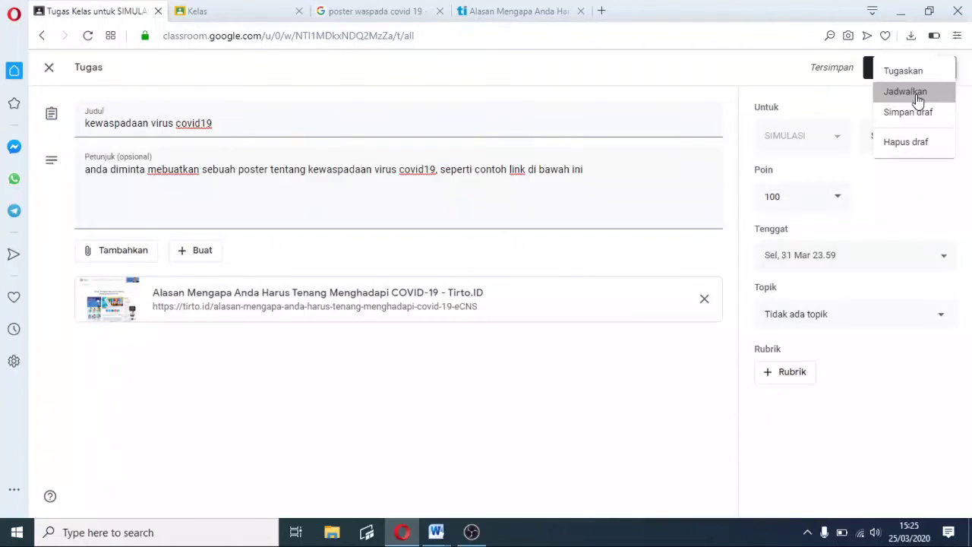
{"action": "left_click", "coordinate": [789, 334]}
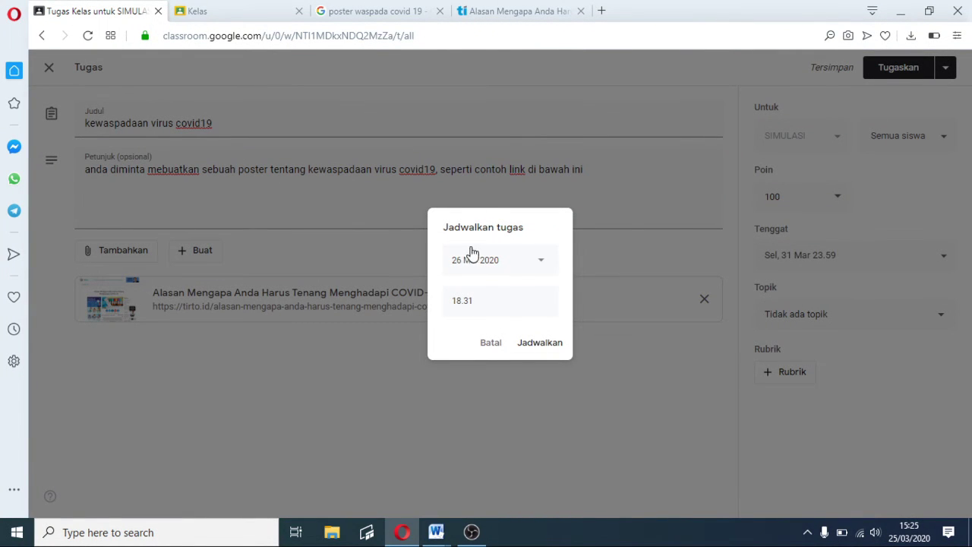
{"action": "left_click", "coordinate": [537, 343]}
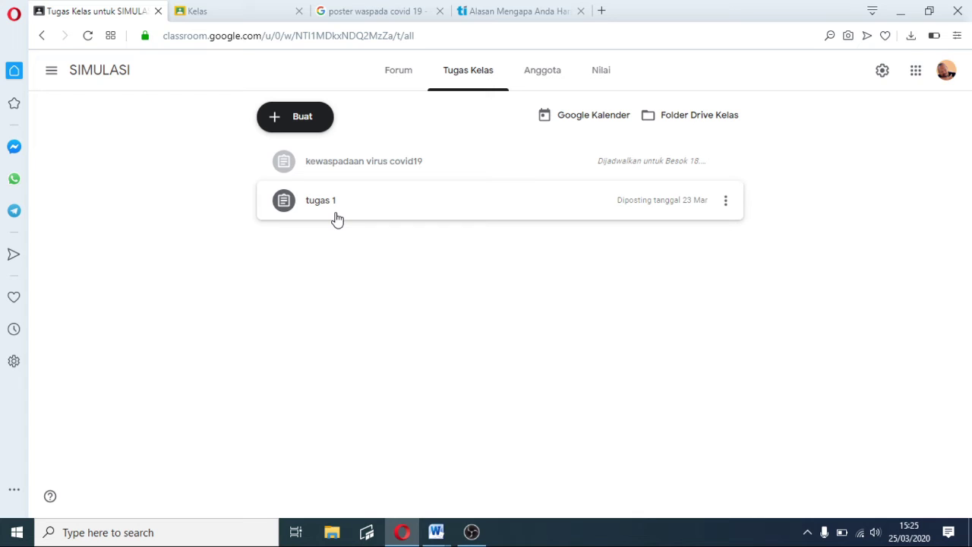
{"action": "left_click", "coordinate": [307, 121]}
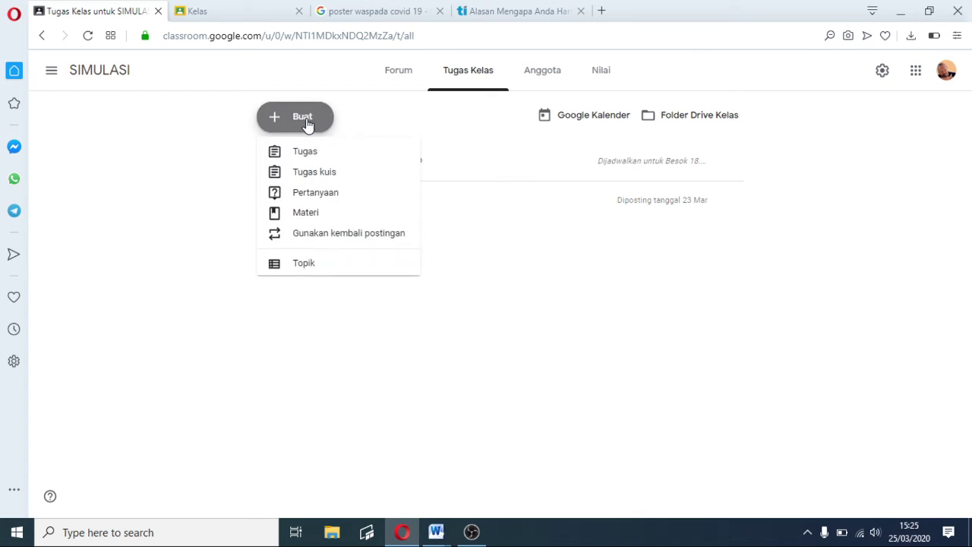
{"action": "left_click", "coordinate": [460, 317]}
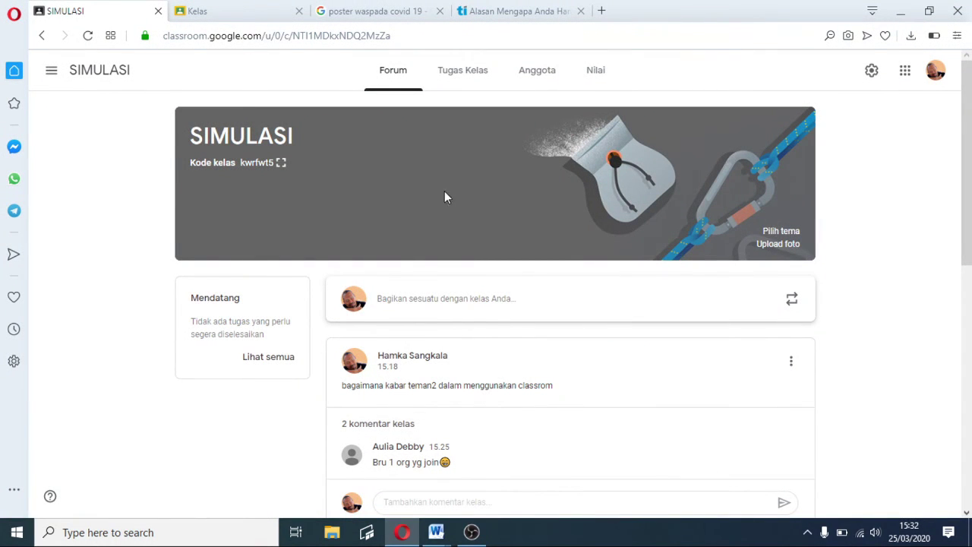
Open the class's assignment list and bring up the student submissions for "tugas 1"
{"action": "left_click", "coordinate": [465, 83]}
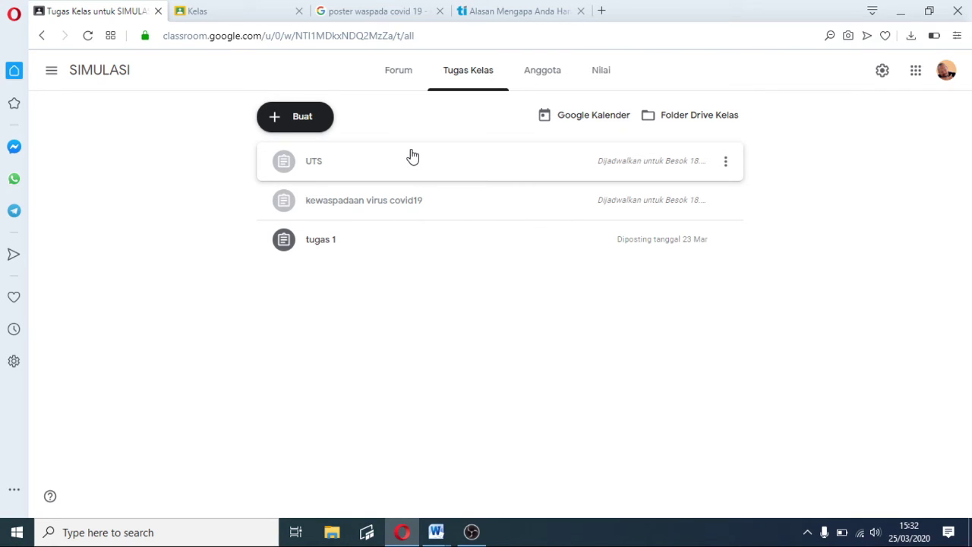
{"action": "left_click", "coordinate": [408, 241]}
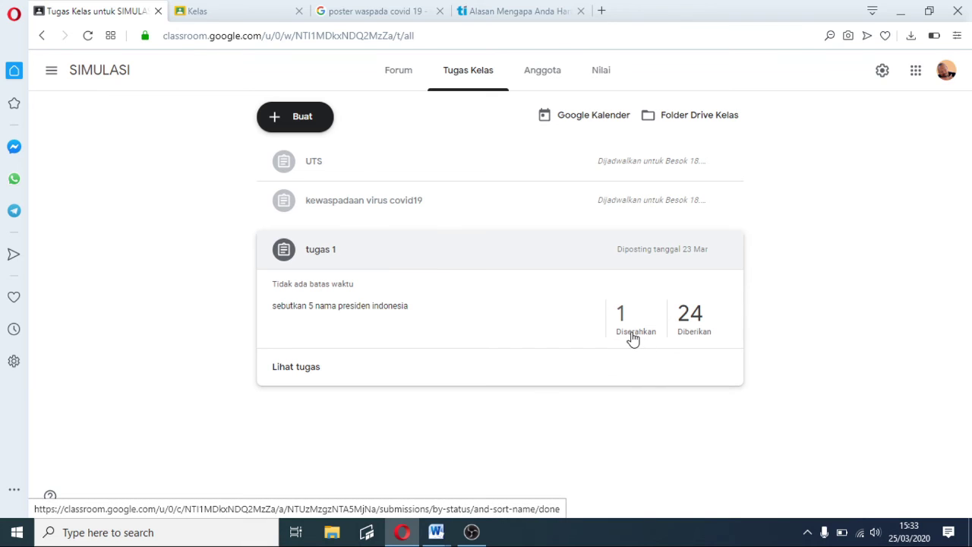
{"action": "left_click", "coordinate": [302, 377]}
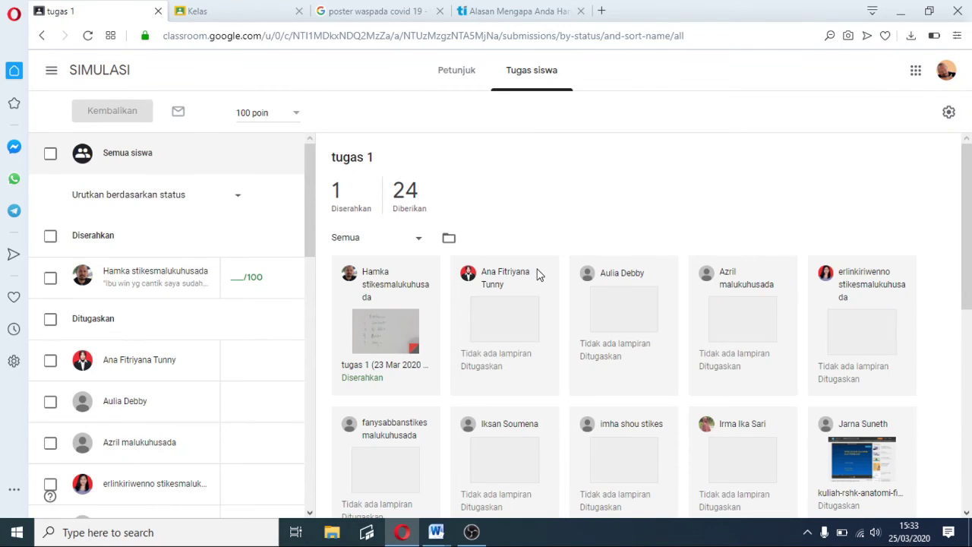
{"action": "mouse_move", "coordinate": [969, 167]}
{"action": "left_mouse_down"}
{"action": "mouse_move", "coordinate": [971, 245]}
{"action": "mouse_move", "coordinate": [968, 173]}
{"action": "left_mouse_up"}
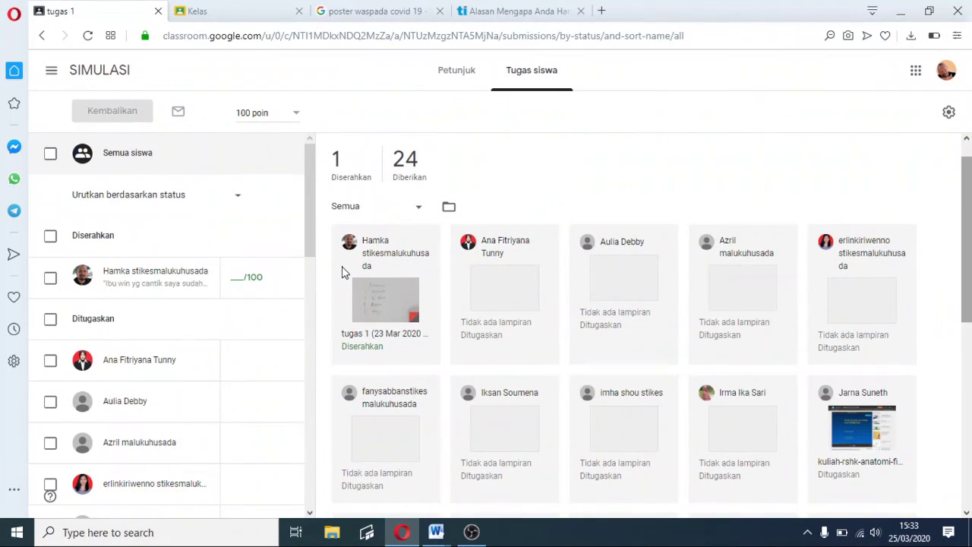
Open the image attached to the one turned-in submission and grade it 100 out of 100
{"action": "left_click", "coordinate": [182, 276]}
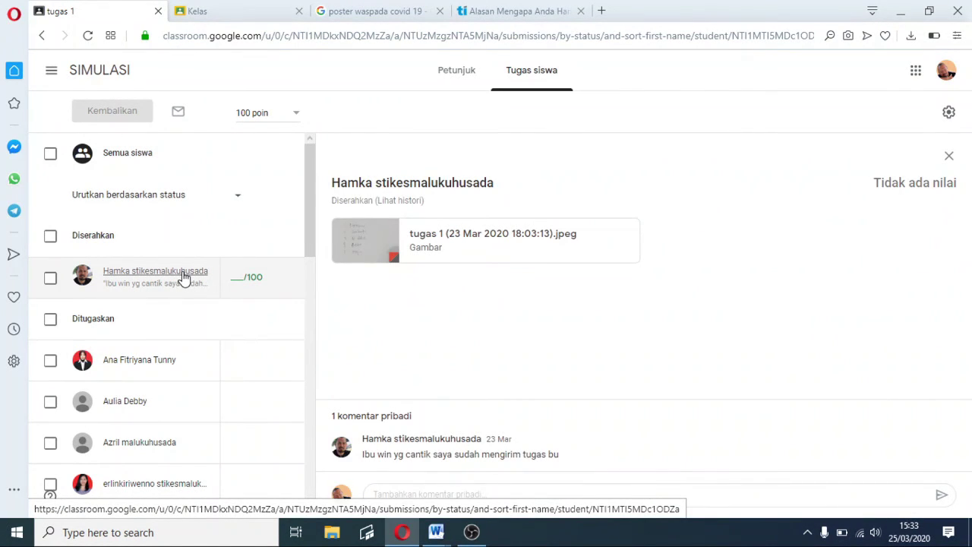
{"action": "left_click", "coordinate": [392, 246]}
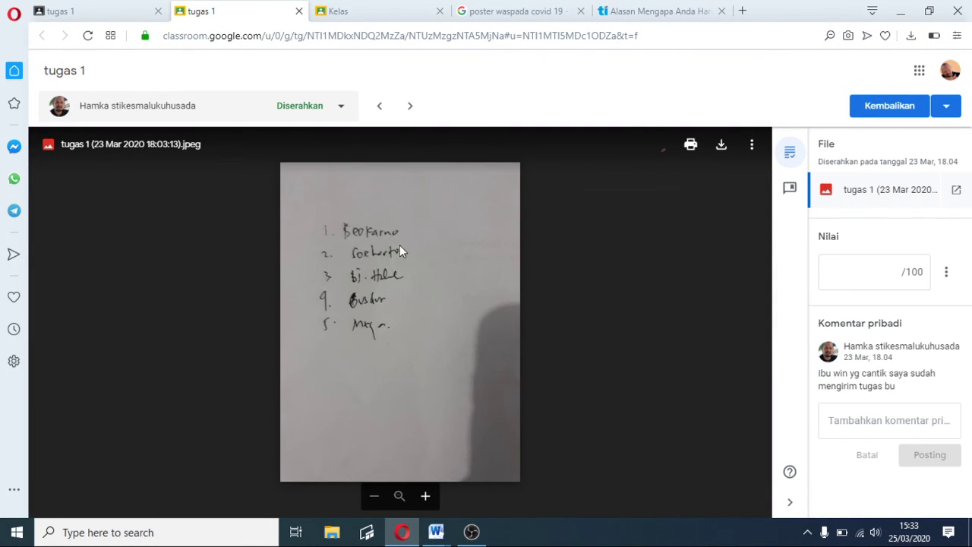
{"action": "left_click", "coordinate": [901, 271]}
{"action": "type", "text": "100"}
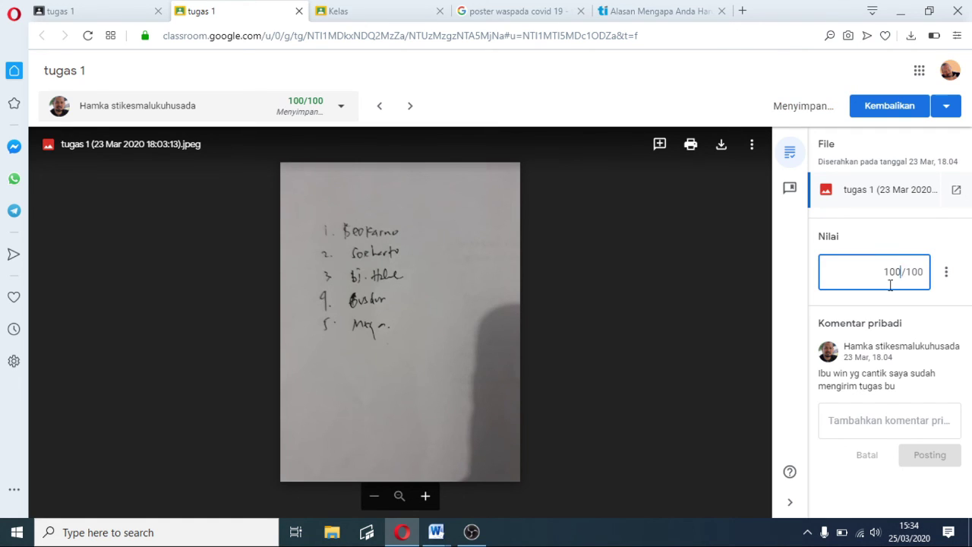
Post the private comment "OKE JAWABAN ANDA BETUL" on the student's submission
{"action": "left_click", "coordinate": [843, 421]}
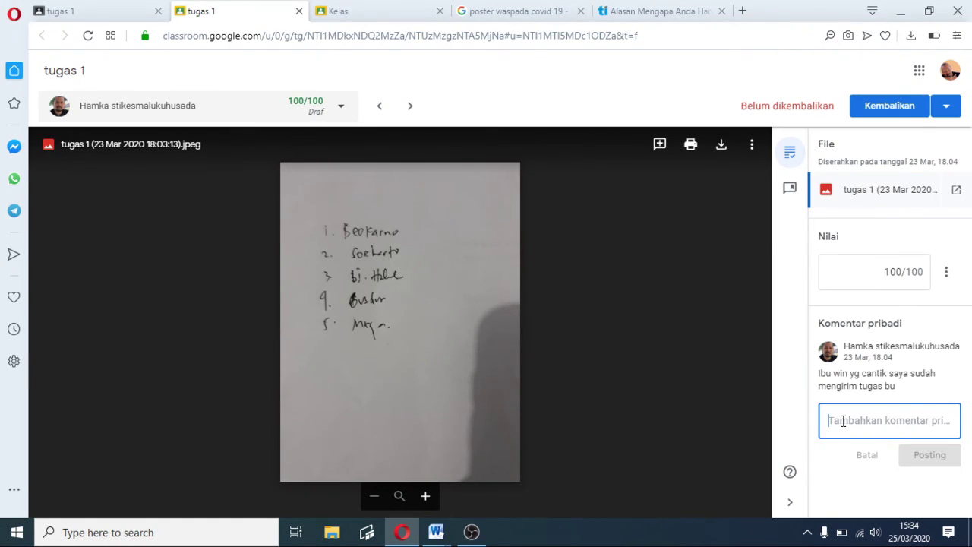
{"action": "type", "text": "OKE "}
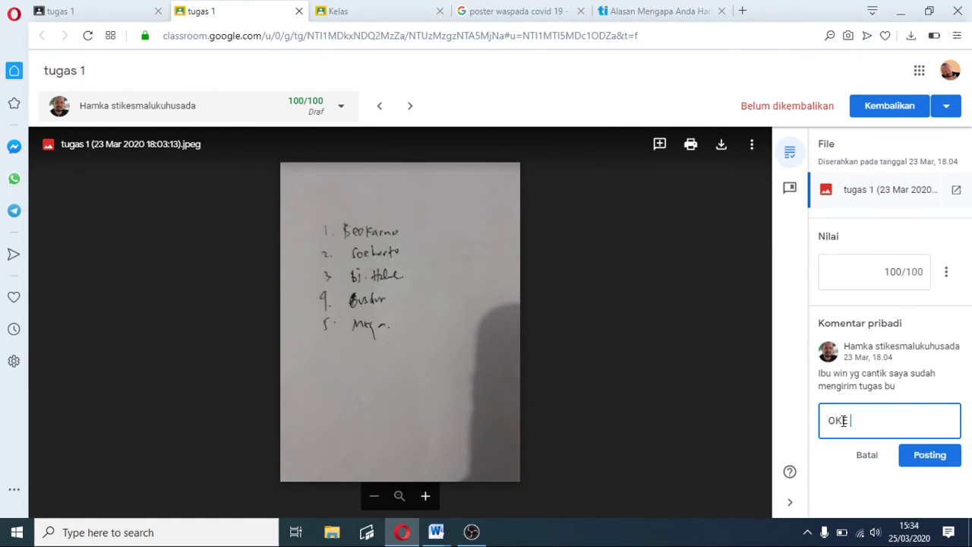
{"action": "type", "text": "JAWABAN ANDA "}
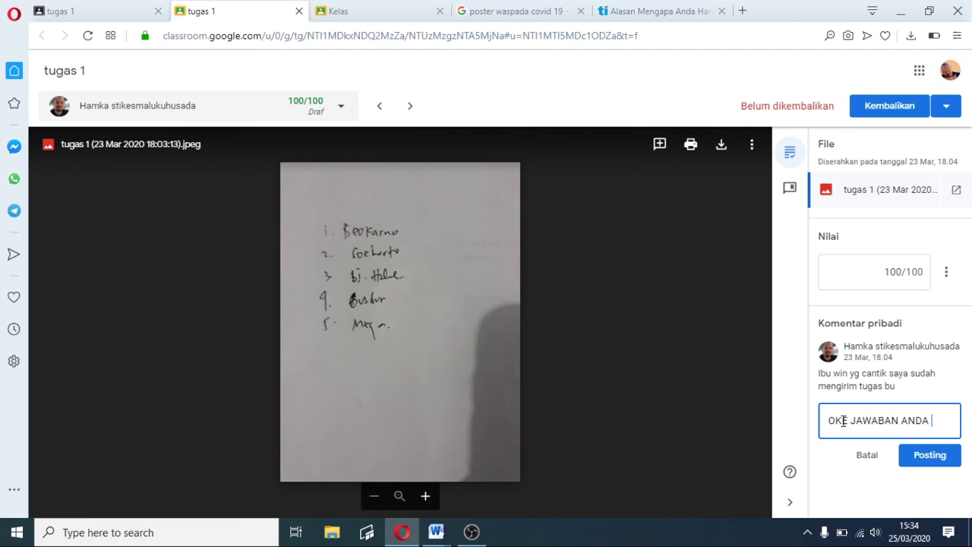
{"action": "type", "text": "BETUL"}
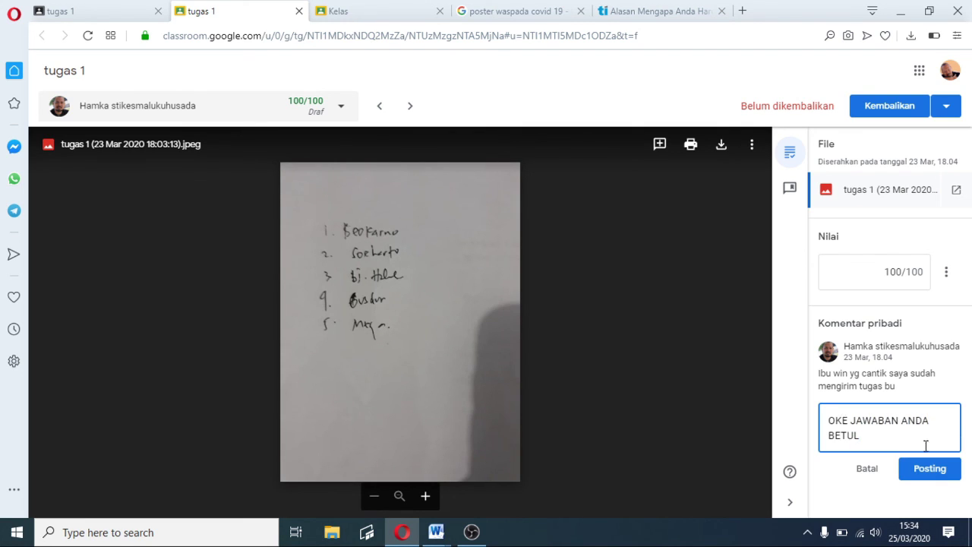
{"action": "left_click", "coordinate": [926, 466]}
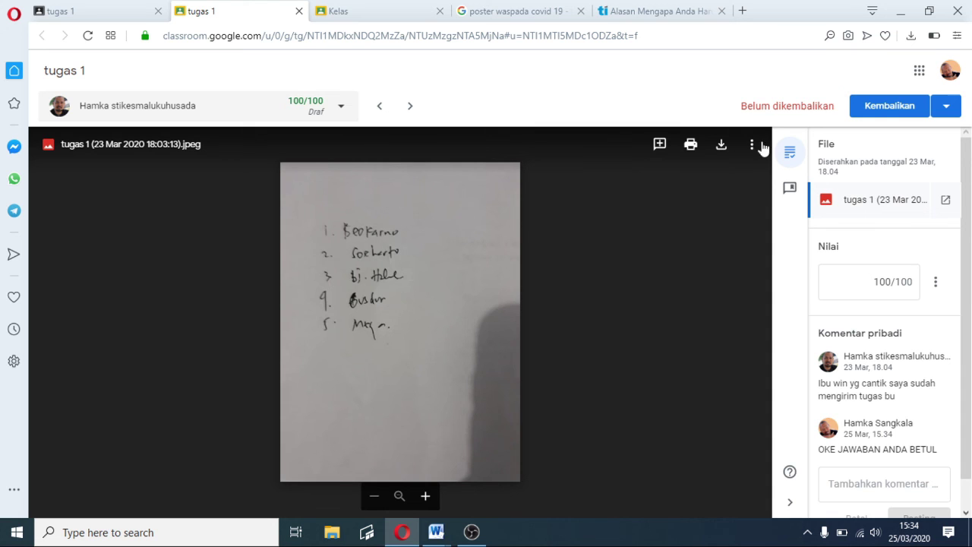
Return the graded work to the student and check the student's entry under Dinilai in the tugas 1 submissions list
{"action": "left_click", "coordinate": [899, 107]}
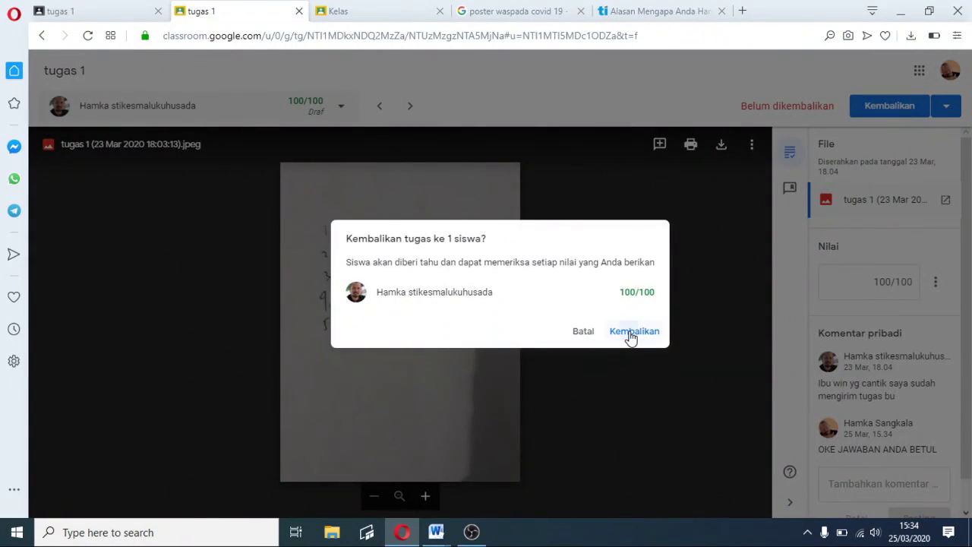
{"action": "left_click", "coordinate": [629, 334]}
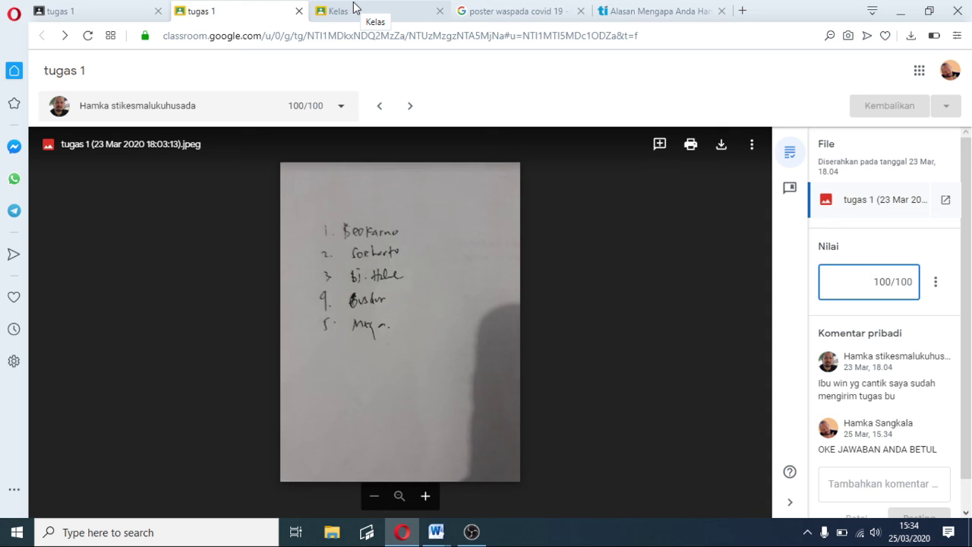
{"action": "left_click", "coordinate": [107, 9]}
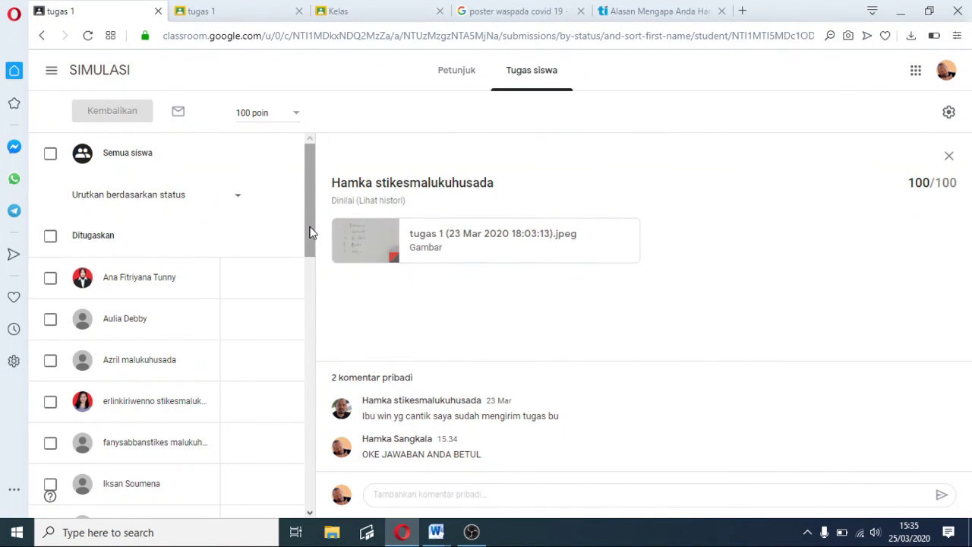
{"action": "left_click_drag", "start_coordinate": [308, 203], "coordinate": [321, 514]}
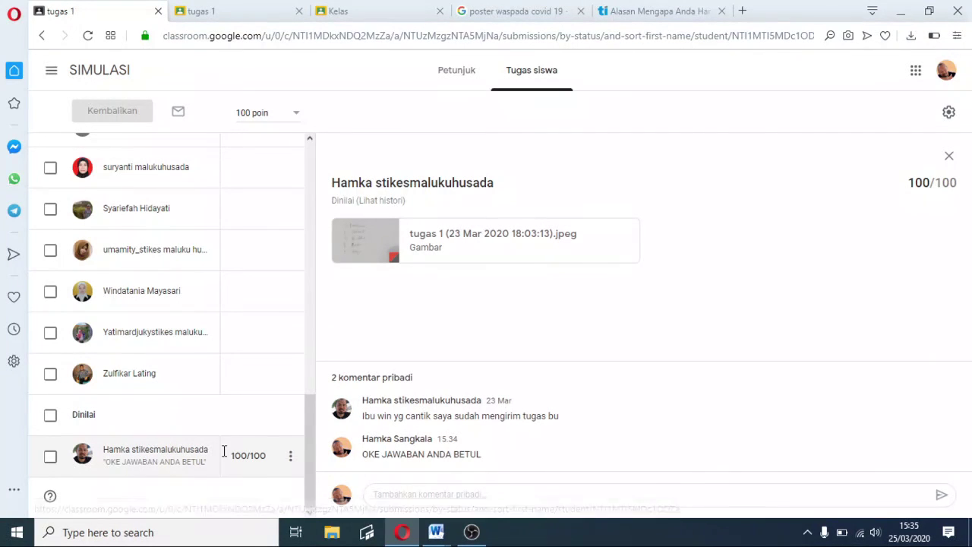
{"action": "left_click_drag", "start_coordinate": [311, 443], "coordinate": [262, 176]}
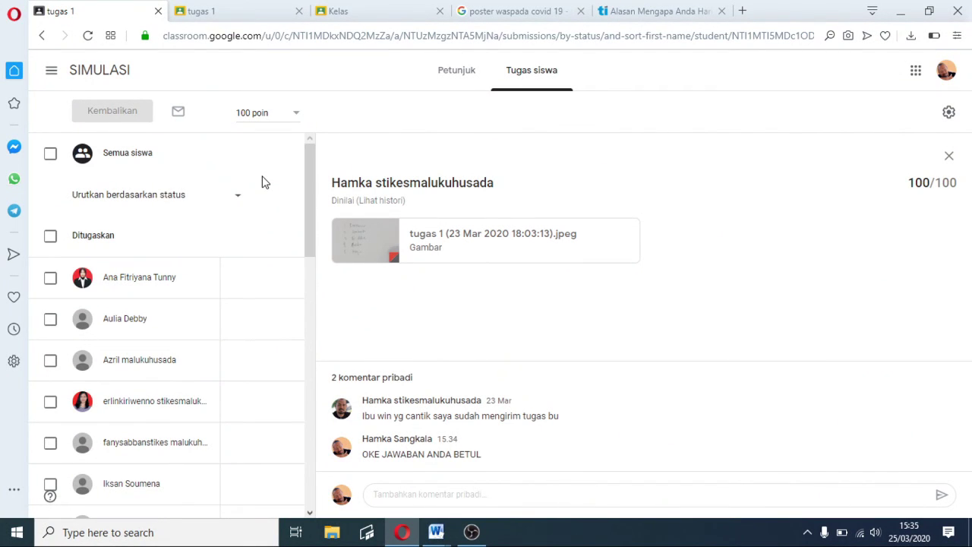